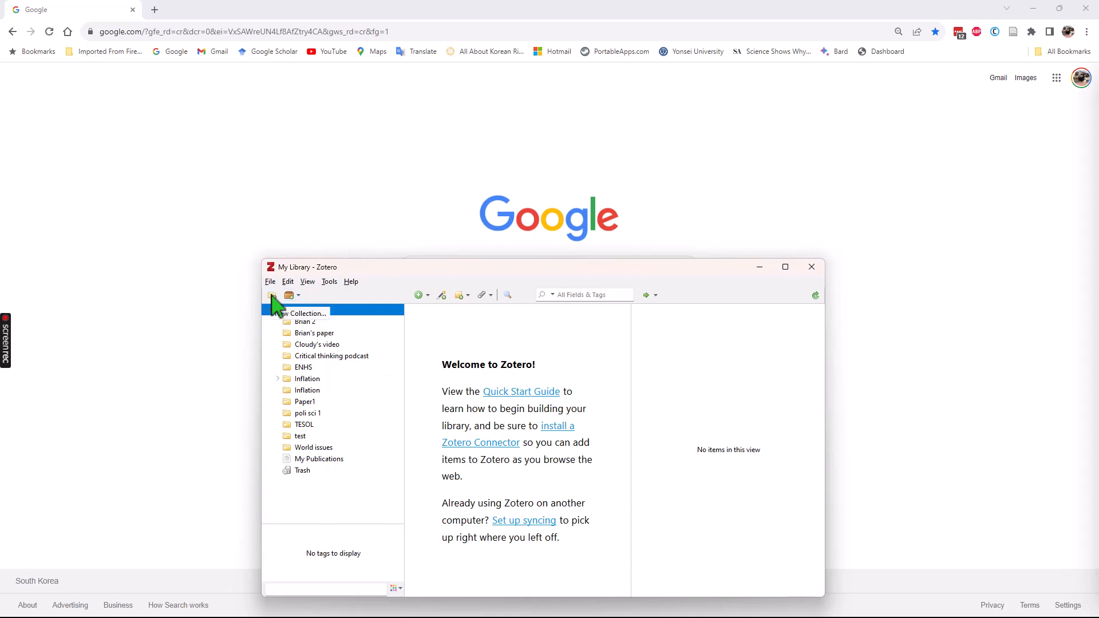
Create a new collection in My Library named "Ethics in TESOL" and select it
left_click(272, 297)
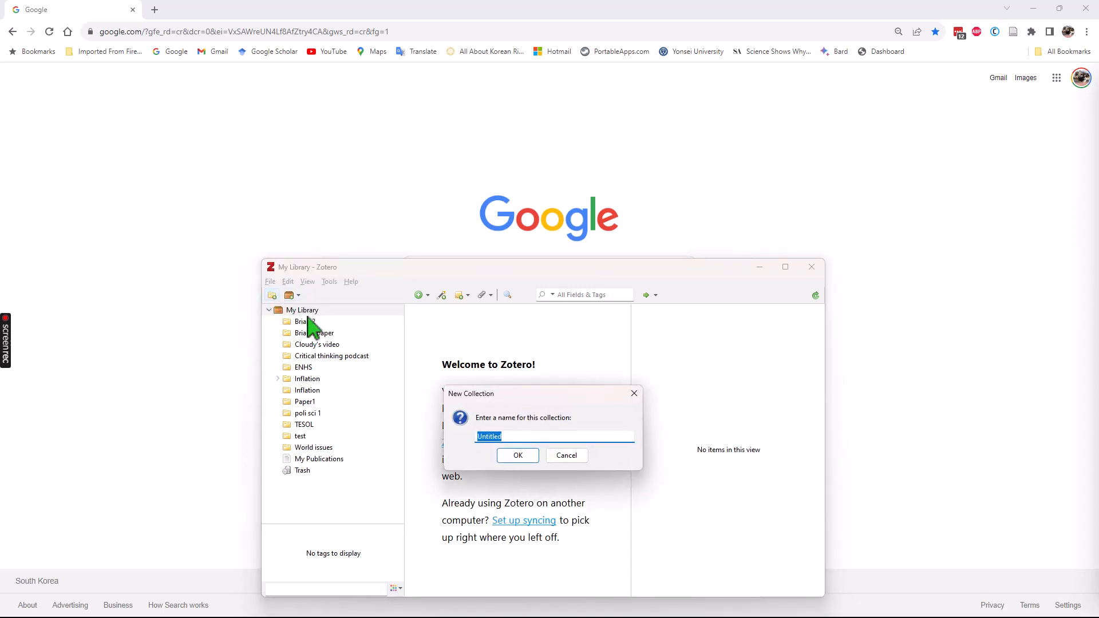
left_click(464, 429)
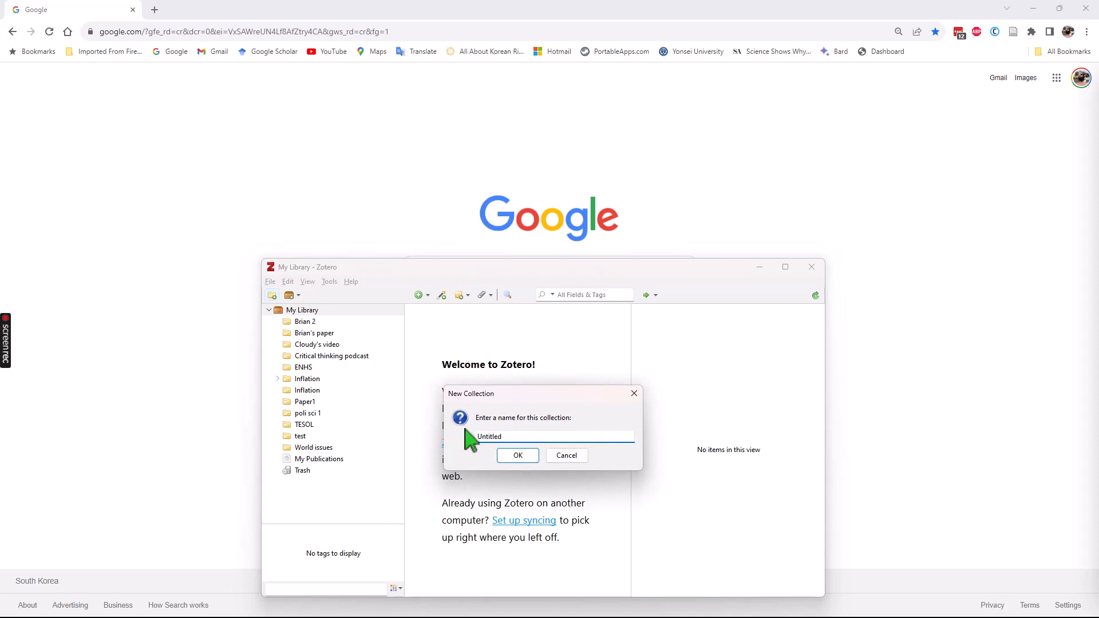
left_click_drag(503, 439, 465, 437)
type("ethi")
key("BackSpace")
key("BackSpace")
key("BackSpace")
key("BackSpace")
key("BackSpace")
type("Ethics in TESO")
left_click(517, 457)
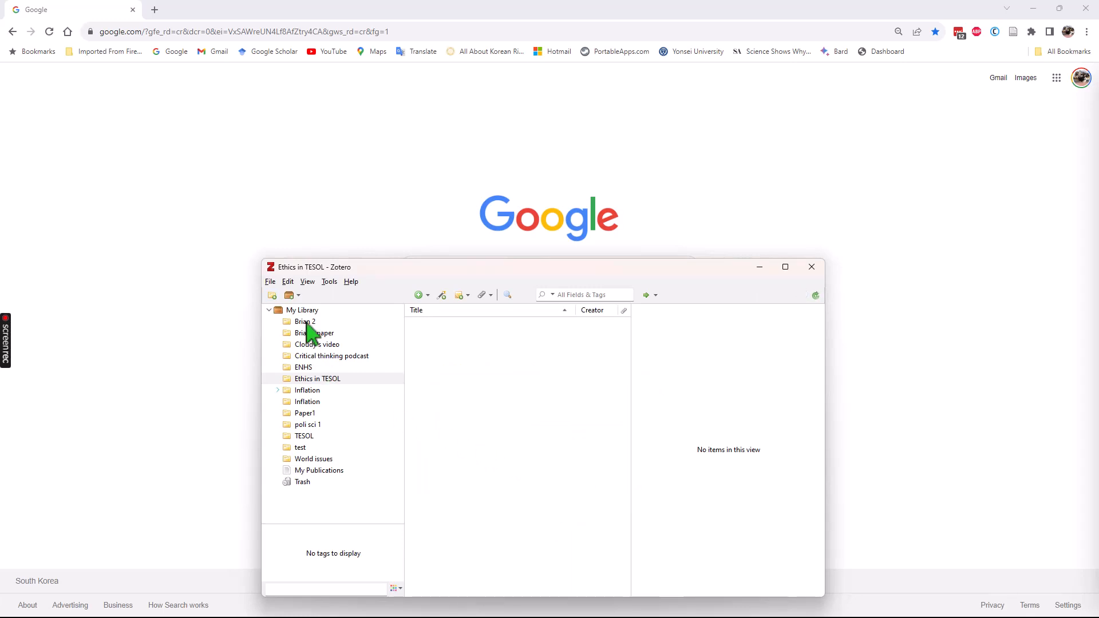
left_click(352, 380)
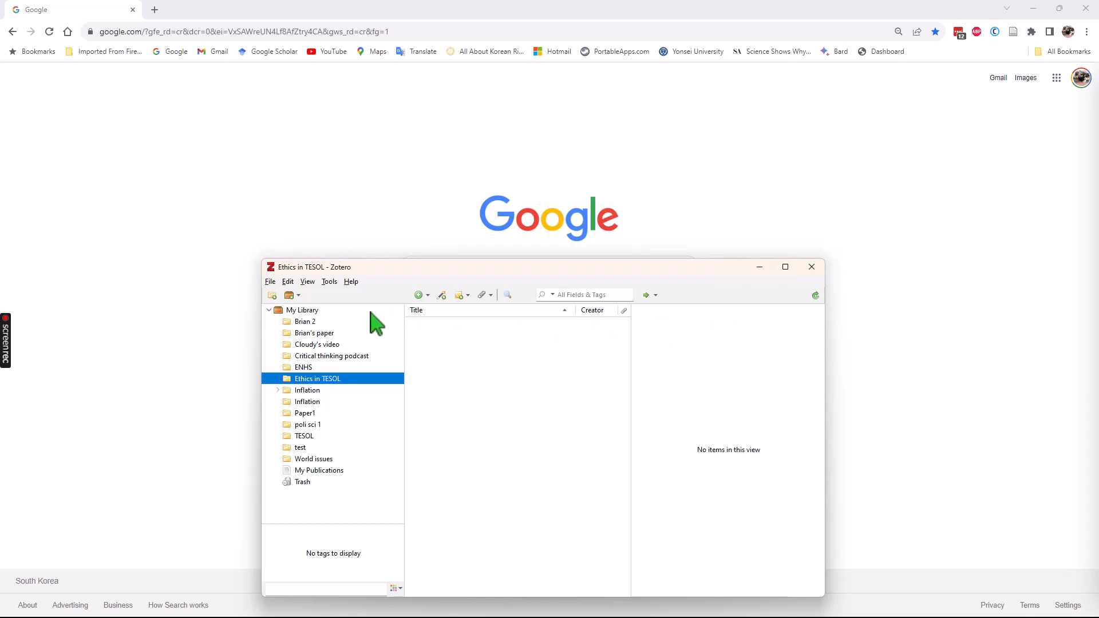
View the sync preferences, then select the American Psychological Association 7th edition citation style and accept the preferences
left_click(288, 282)
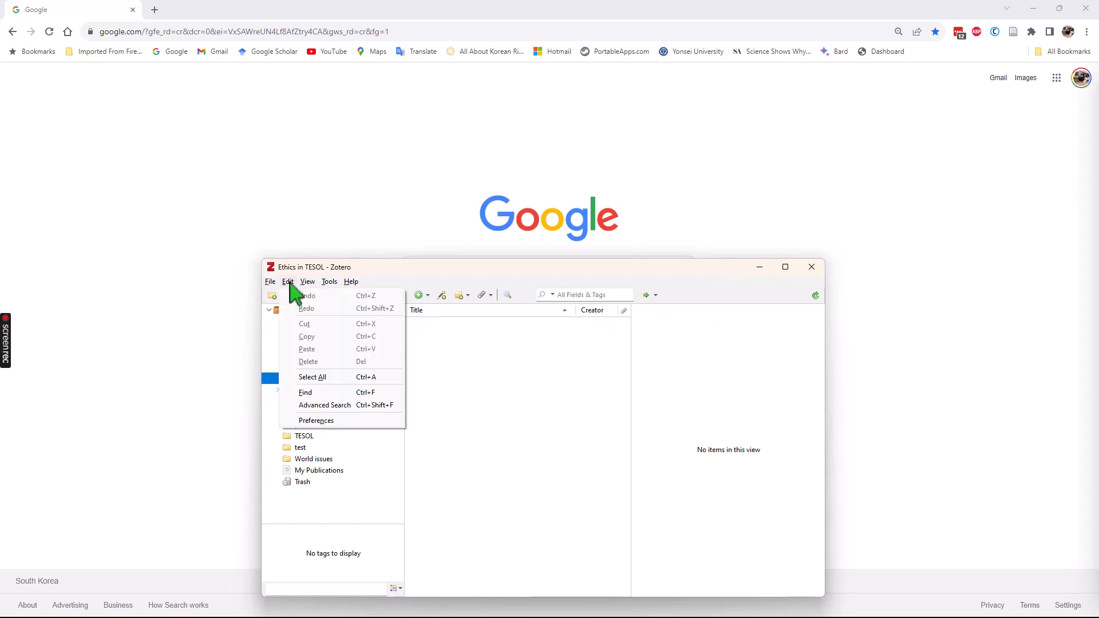
left_click(316, 422)
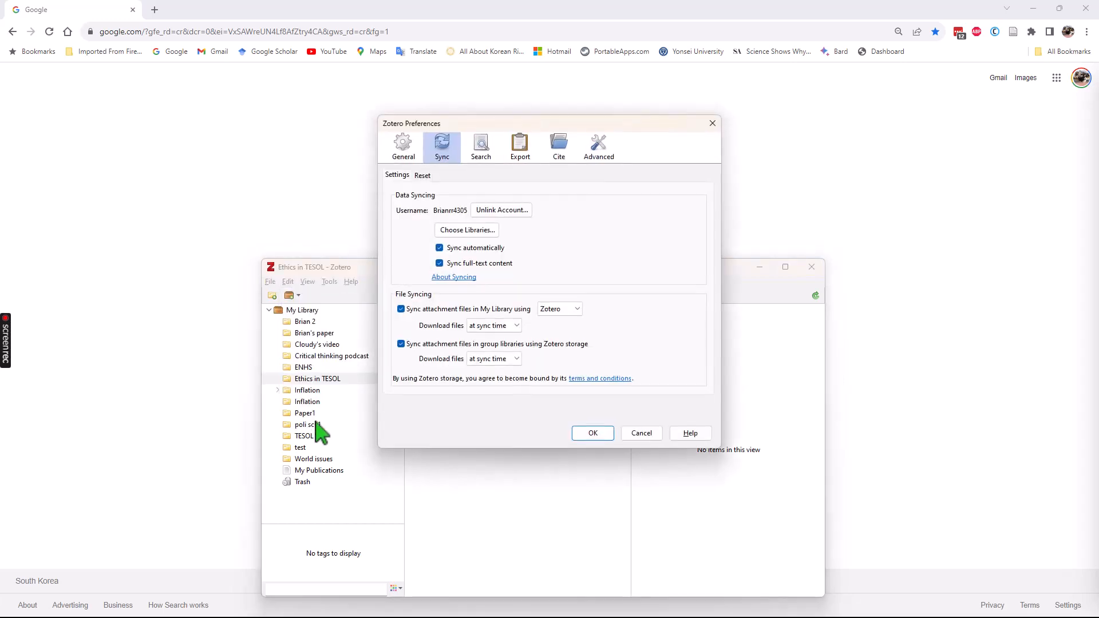
left_click(297, 135)
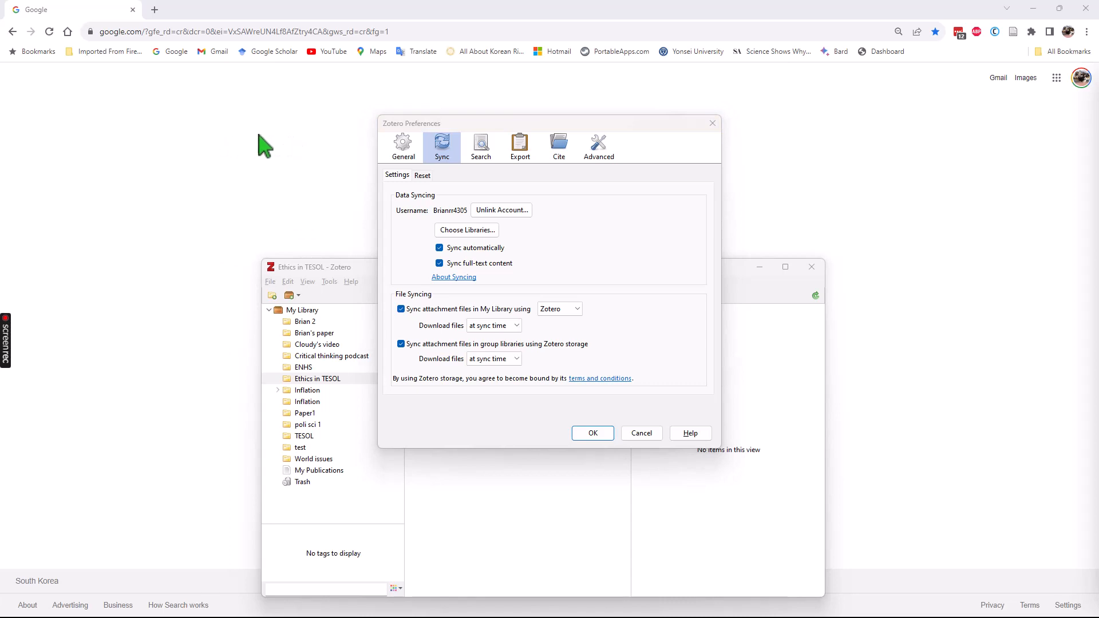
left_click(447, 156)
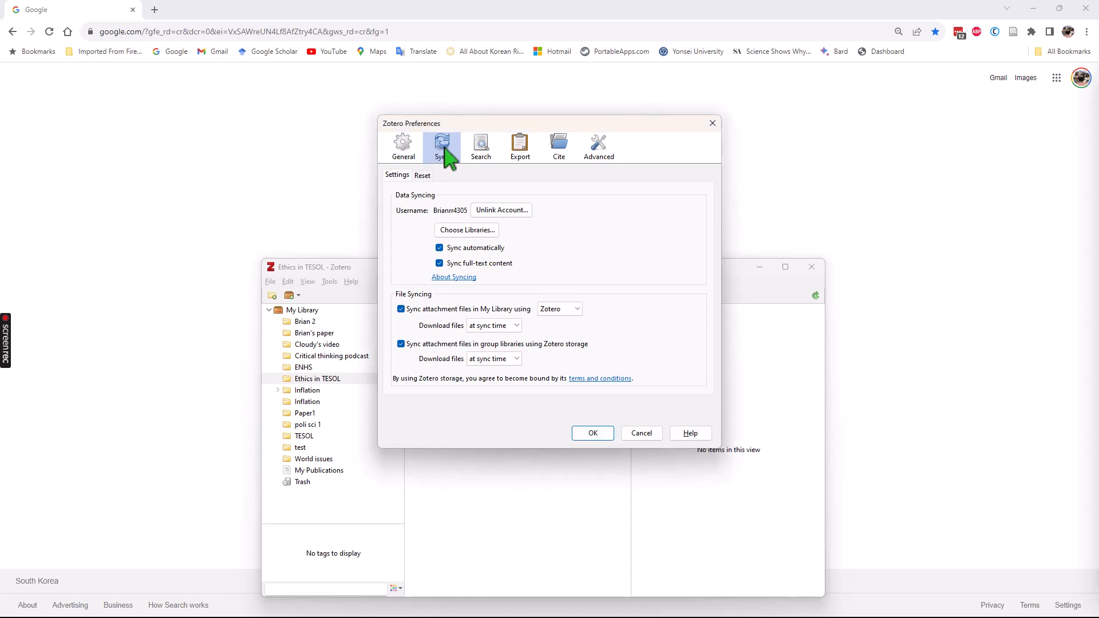
left_click(559, 150)
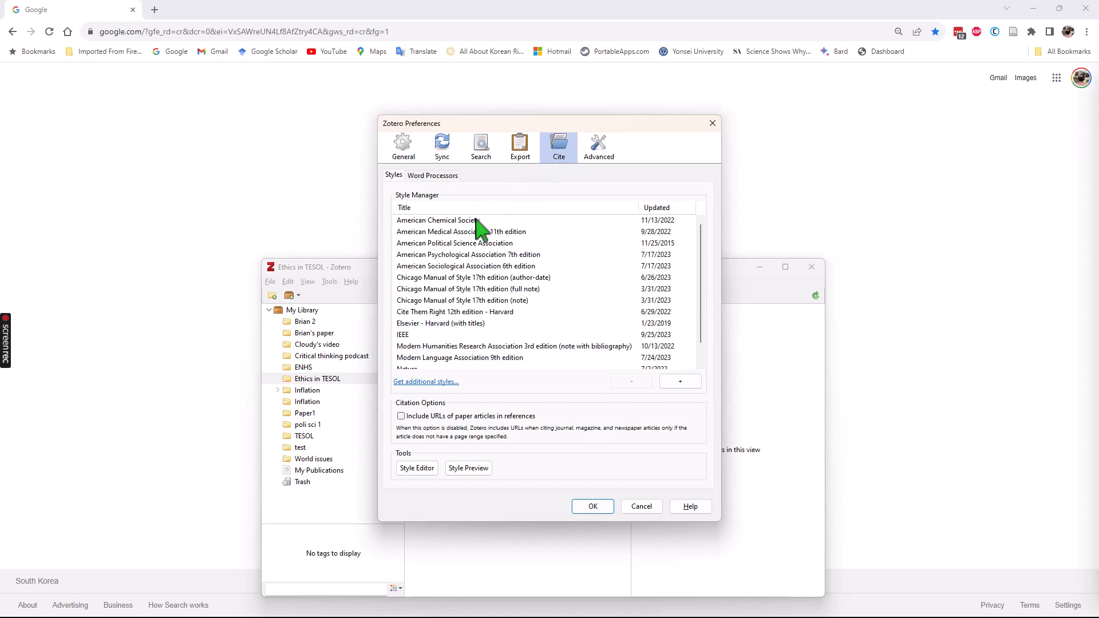
left_click(474, 255)
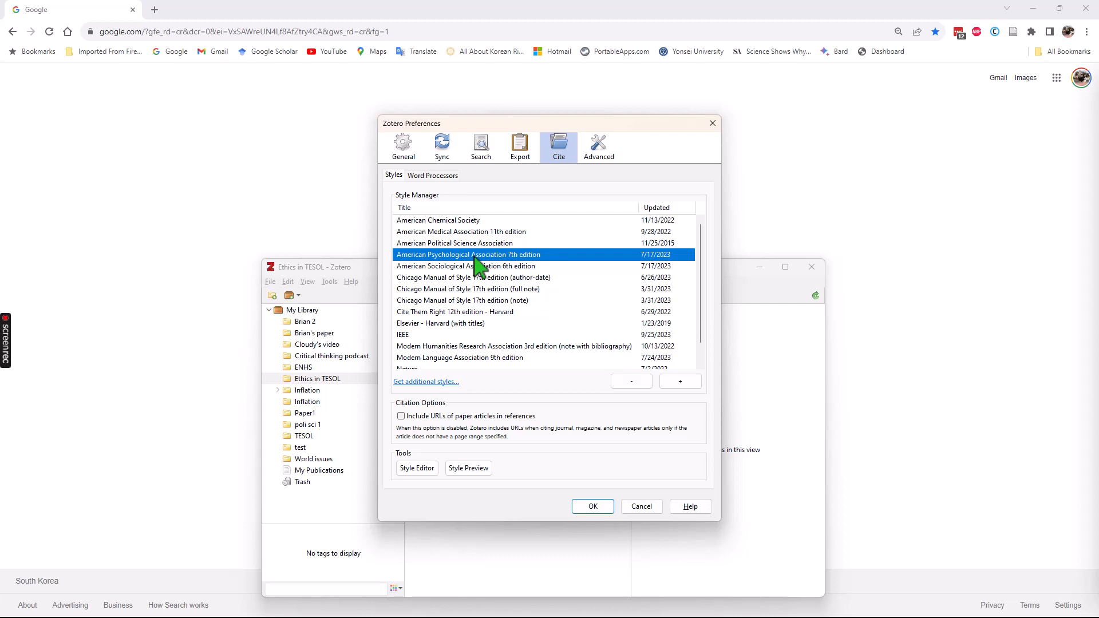
left_click(594, 507)
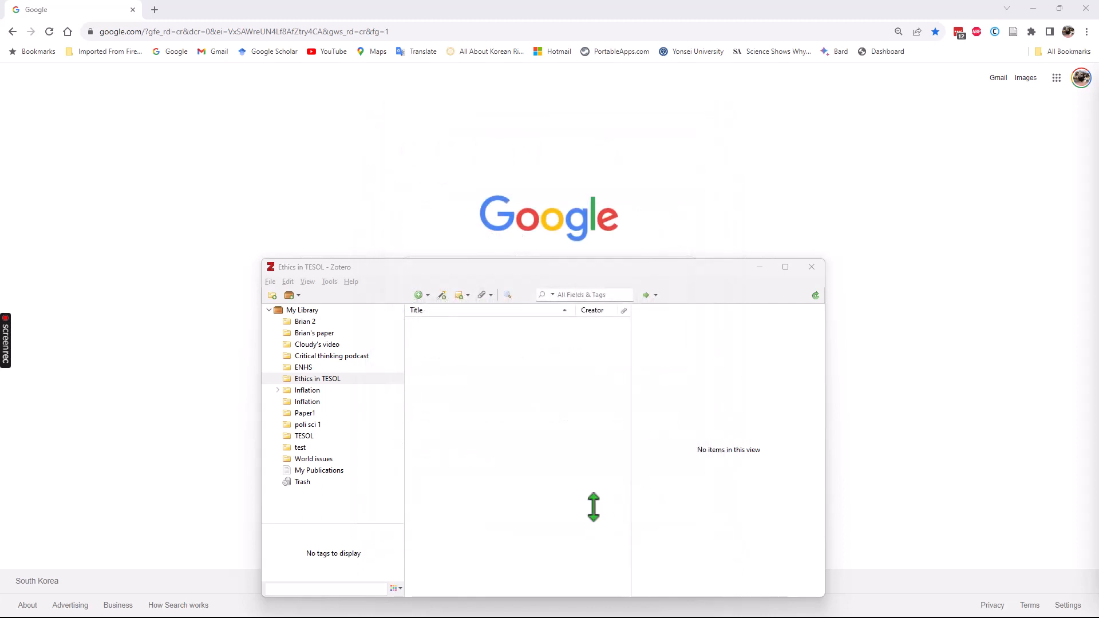
Reopen the citation preferences at the American Psychological Association 7th edition style and check the word processor add-in settings
left_click(288, 283)
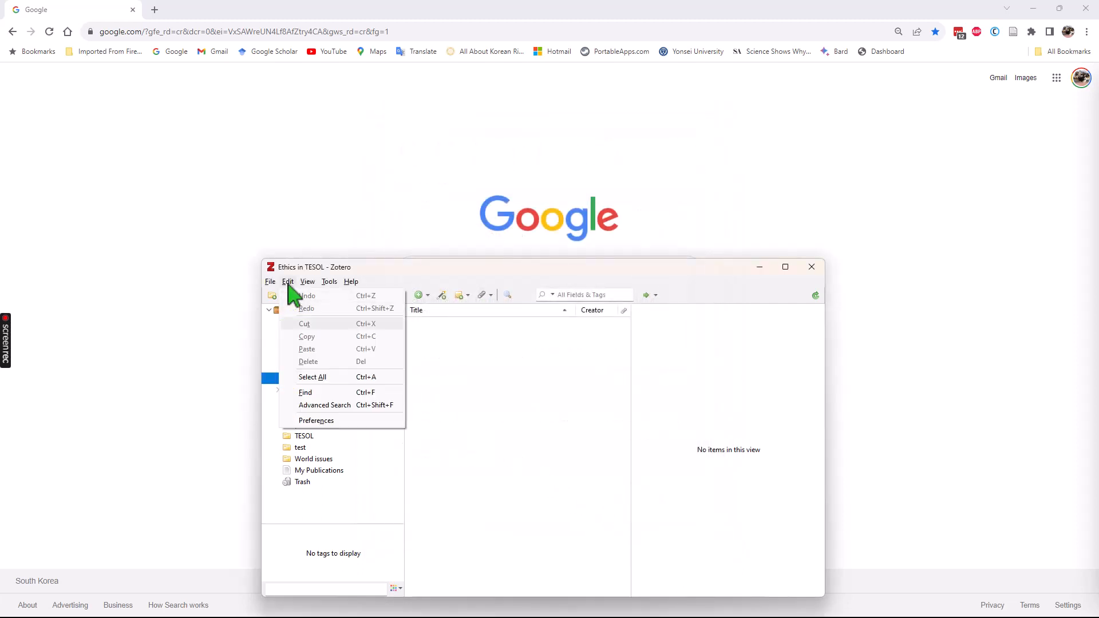
left_click(340, 421)
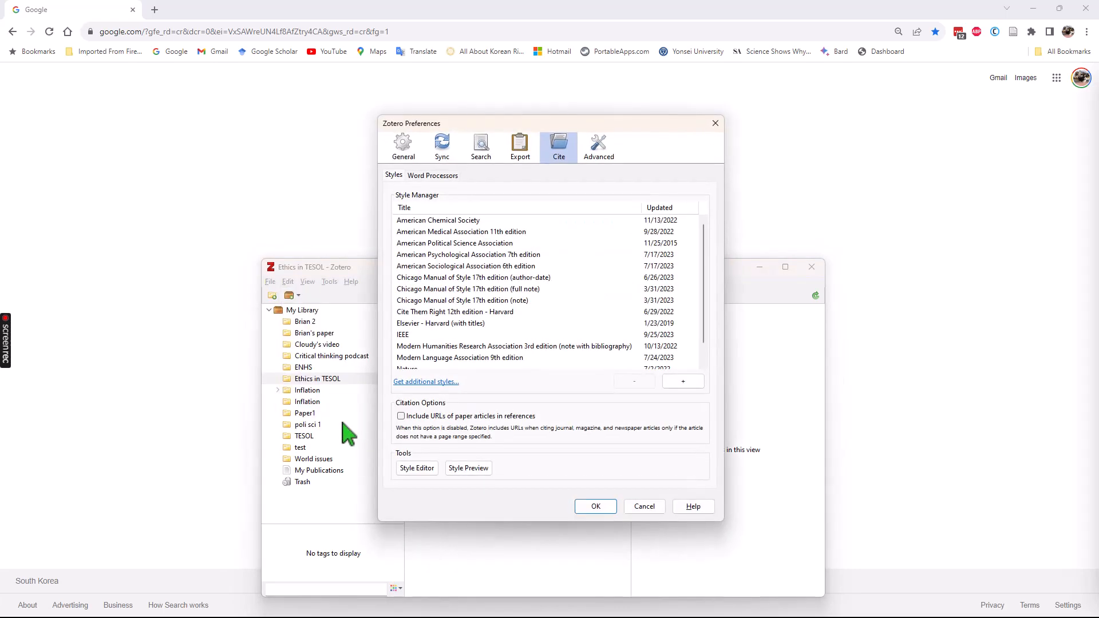
left_click(494, 255)
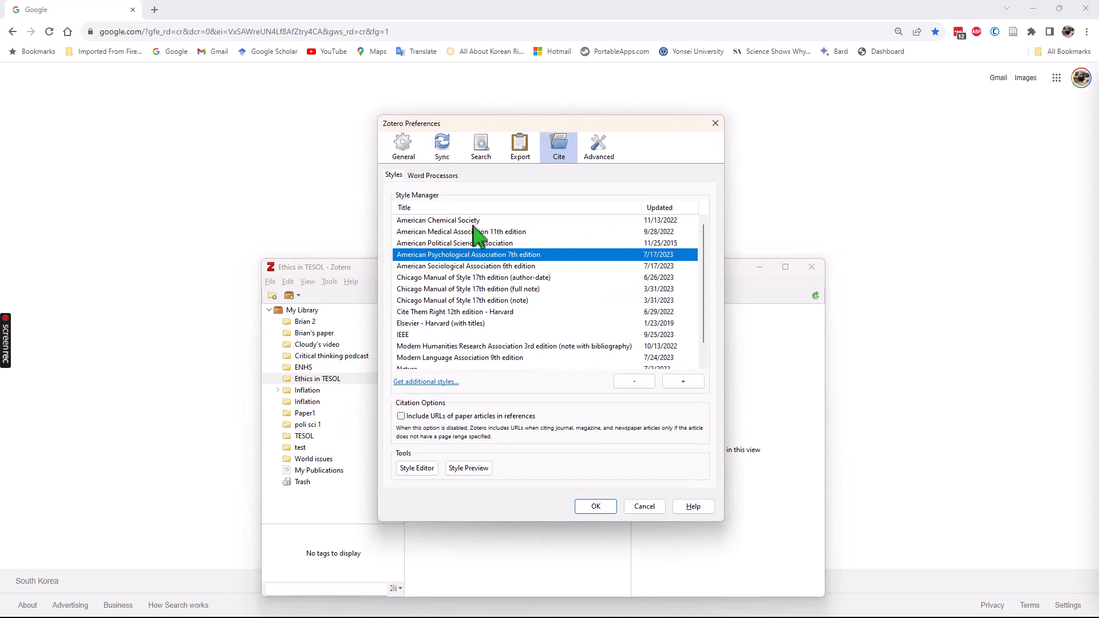
left_click(433, 175)
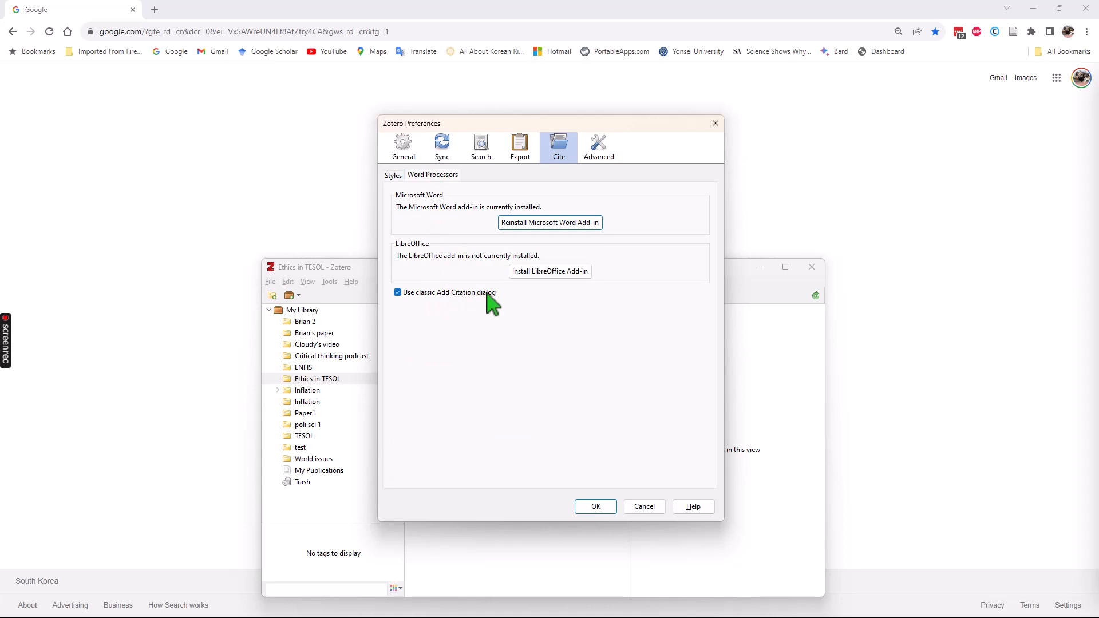
left_click(596, 507)
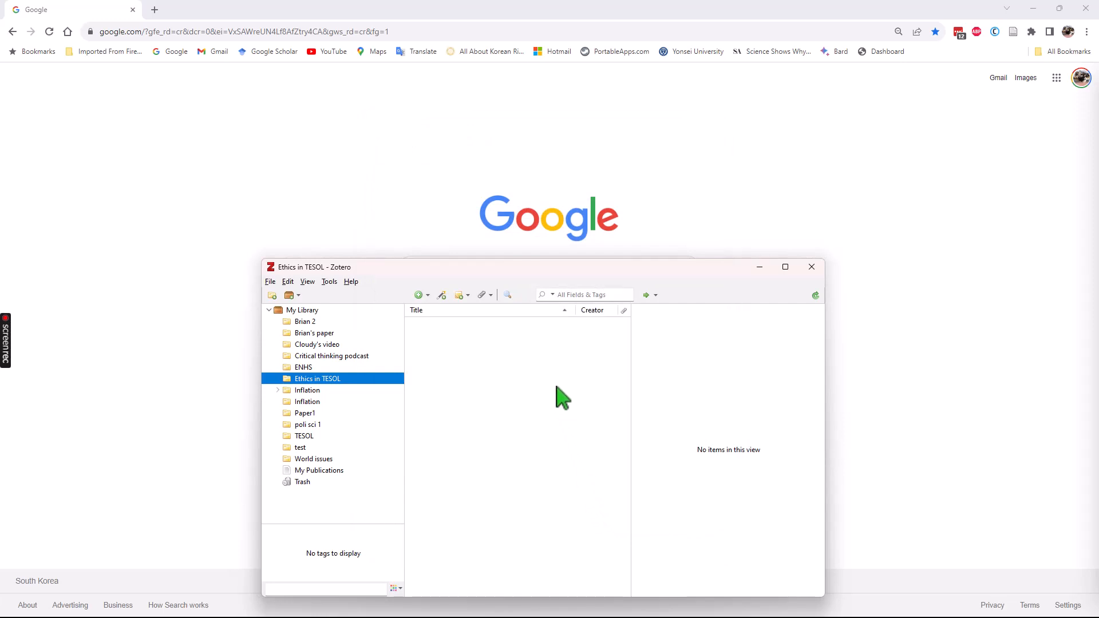
Minimize Zotero and open Google Scholar in the Chrome browser
left_click(744, 267)
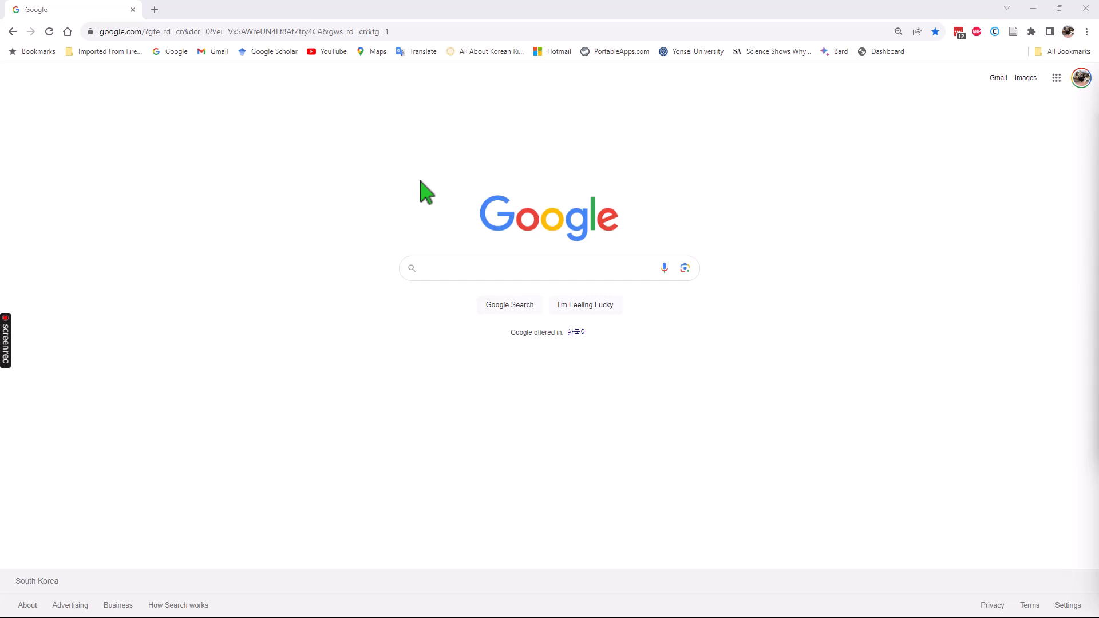
left_click(265, 52)
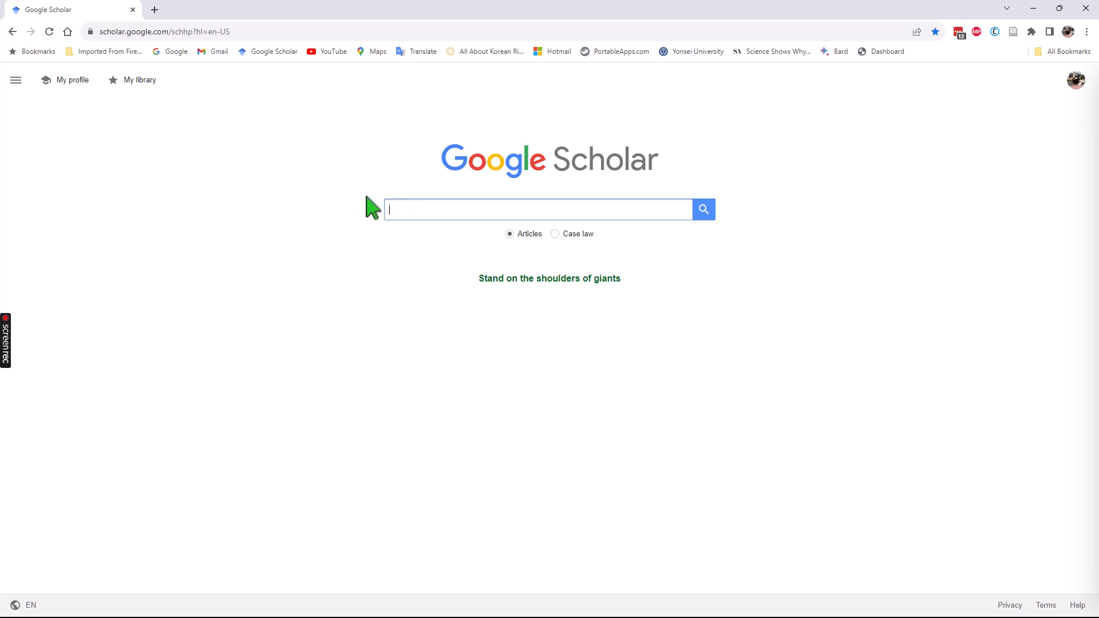
View Google Scholar's advanced search form and return to the basic search page
left_click(15, 80)
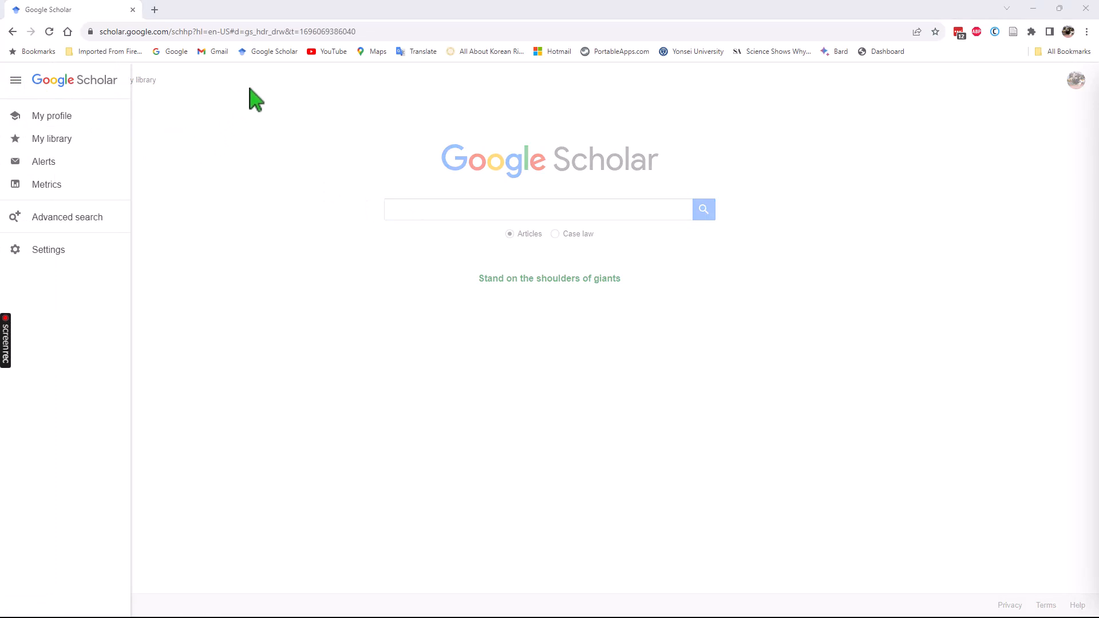
left_click(65, 216)
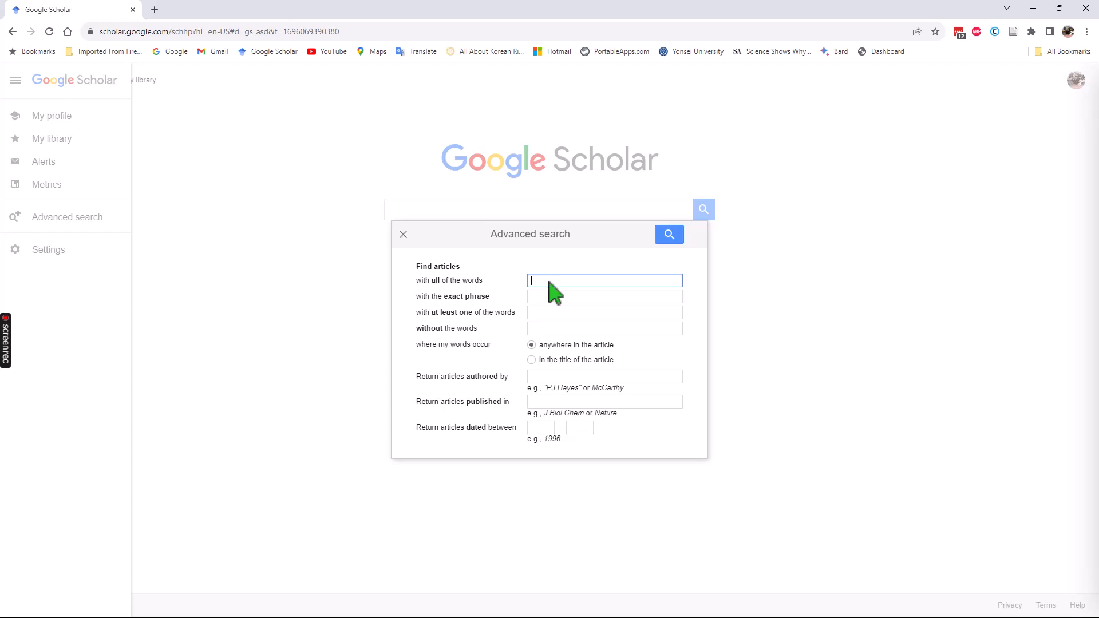
left_click(404, 235)
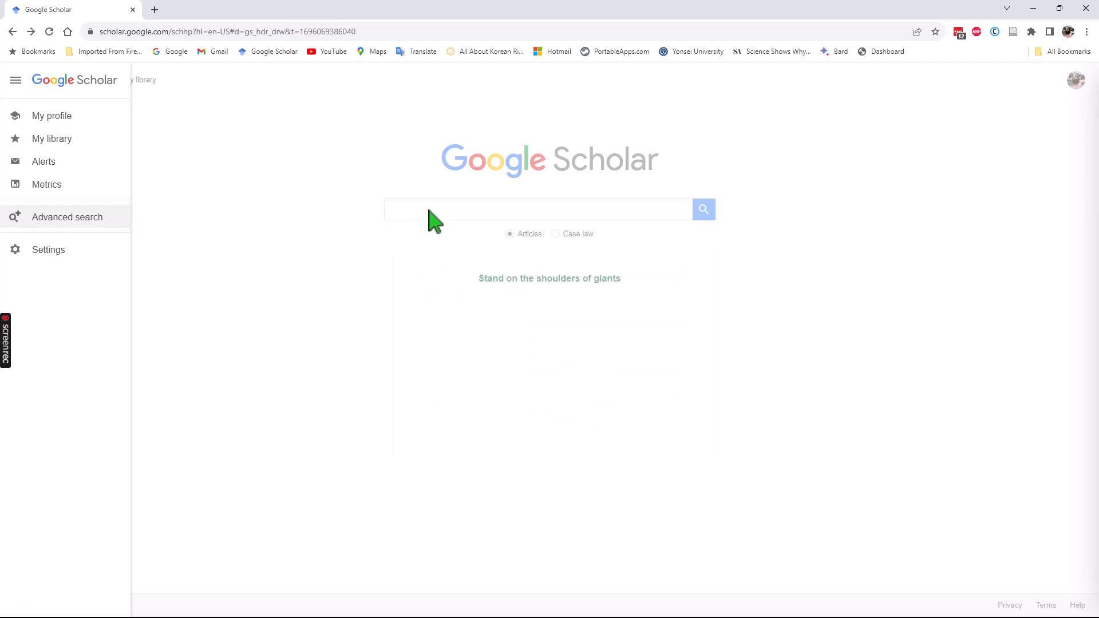
left_click(429, 210)
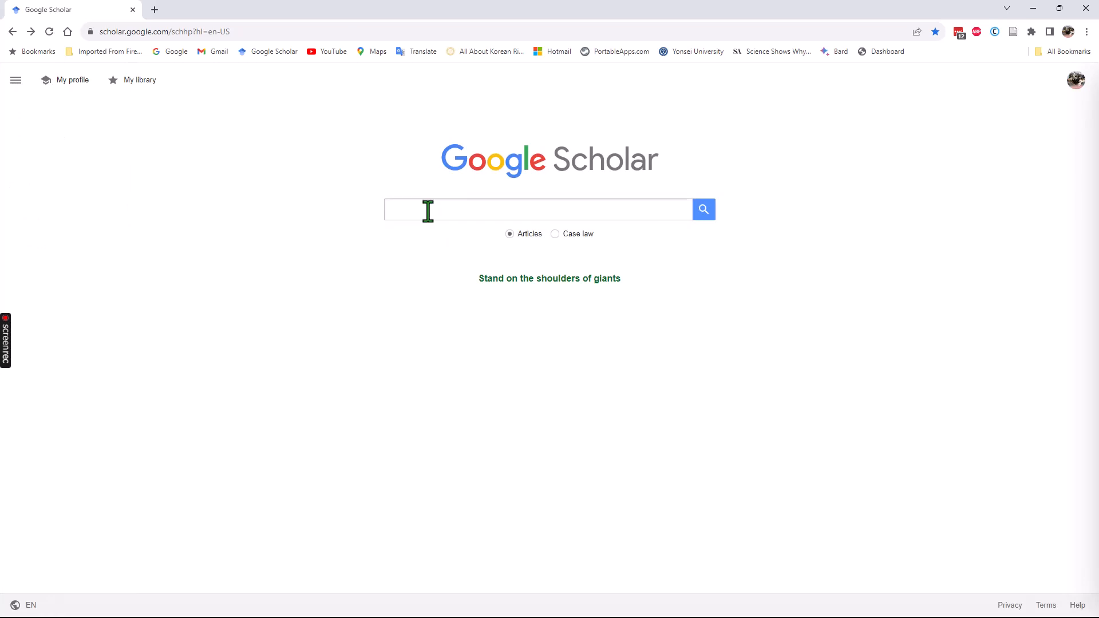
Search Google Scholar articles for "Ethics in Tesol"
left_click(486, 215)
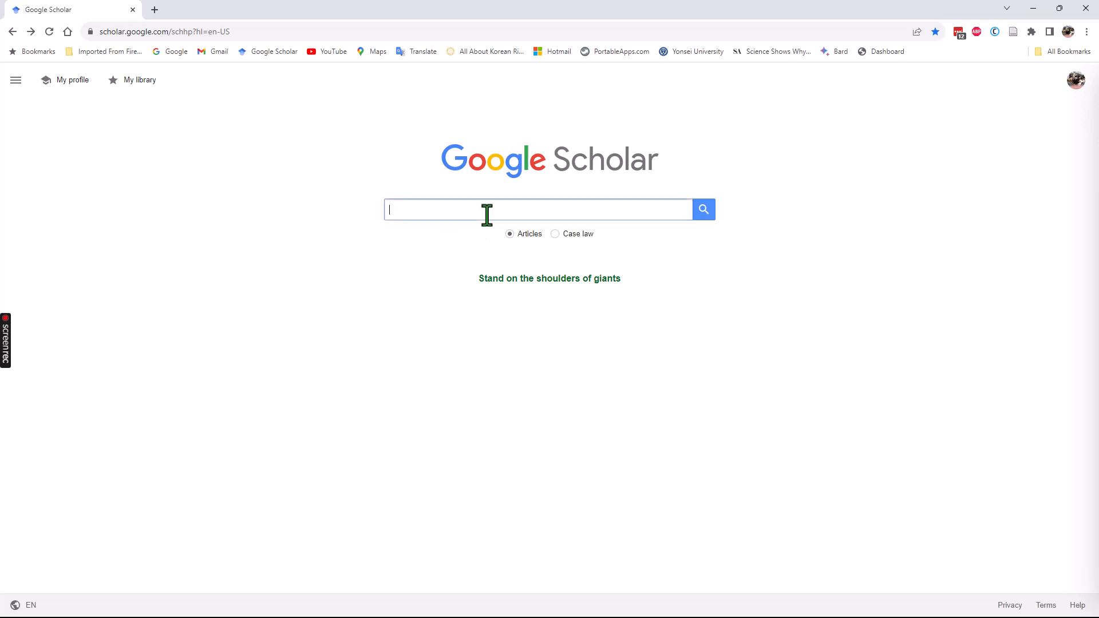
type("TEthic")
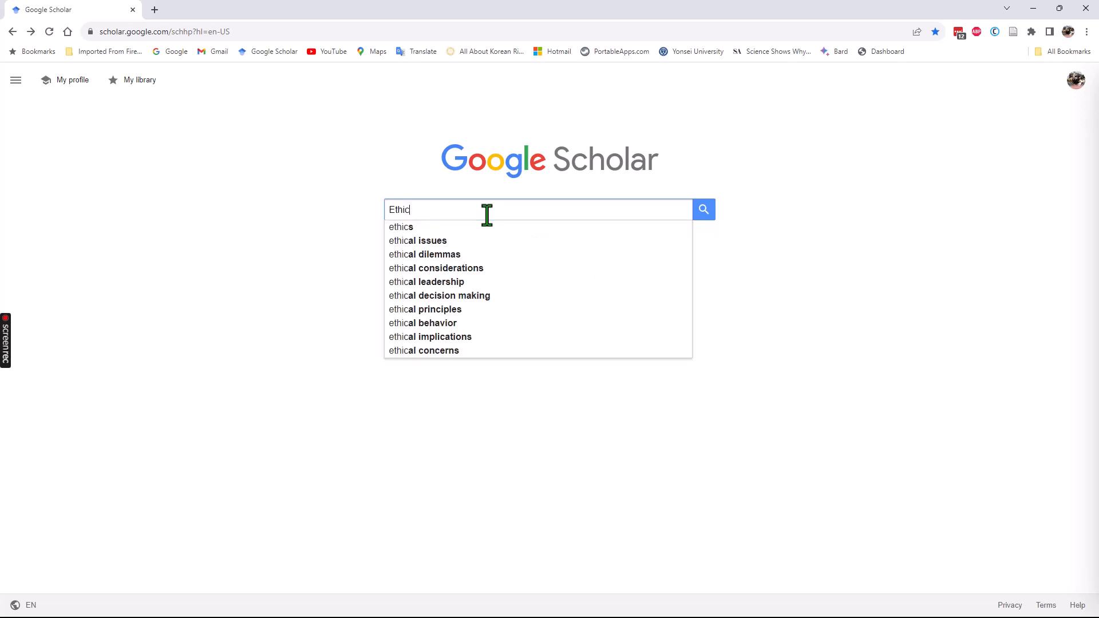
type("s in Te")
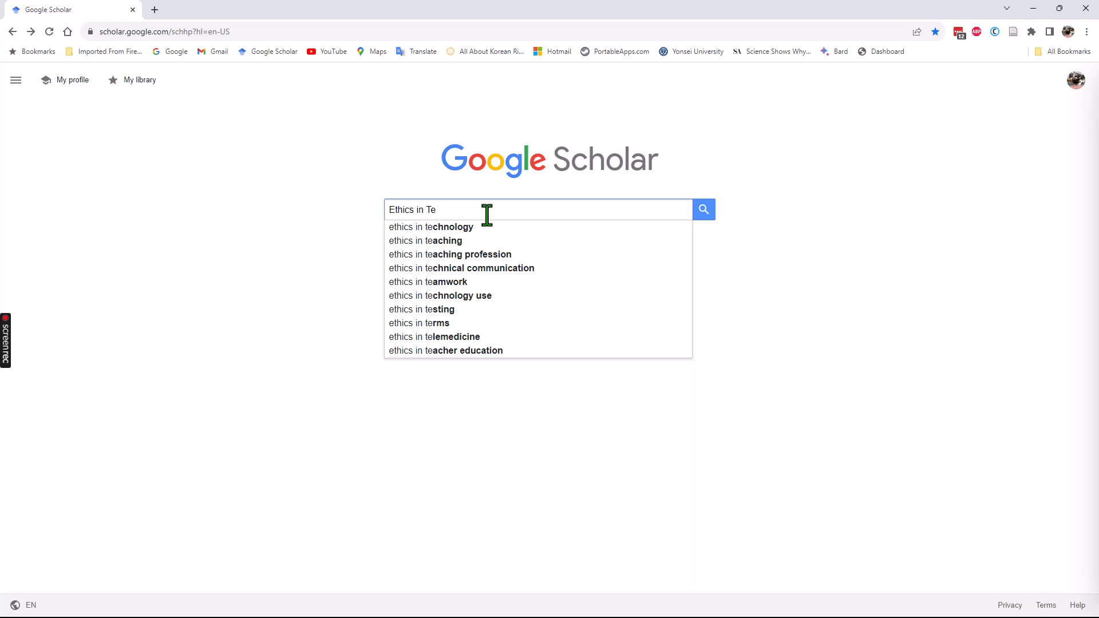
type("sol")
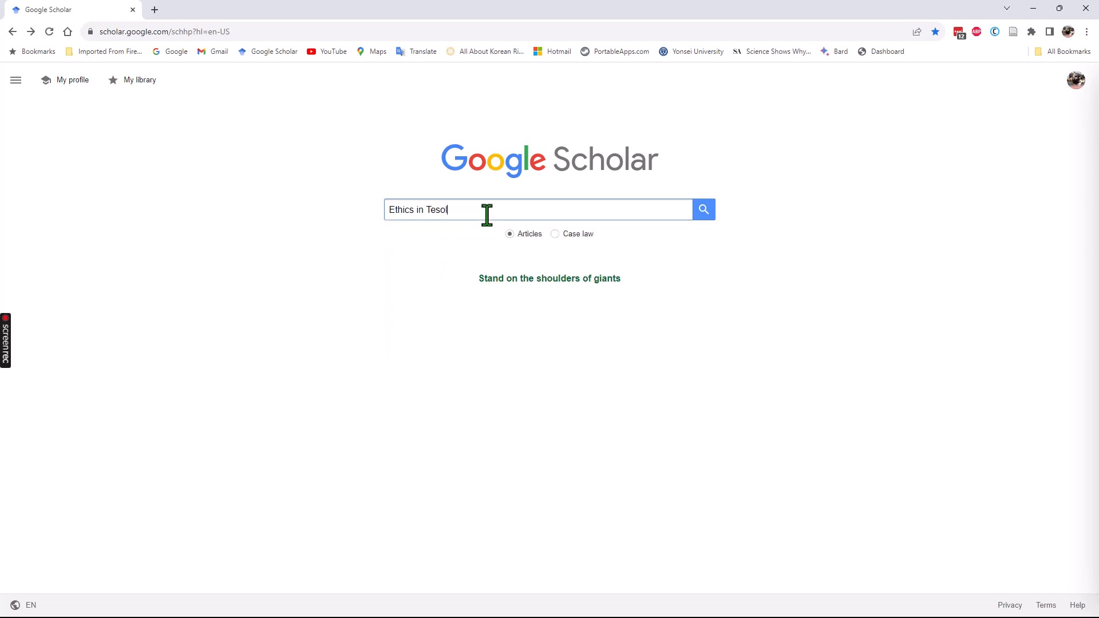
left_click(705, 210)
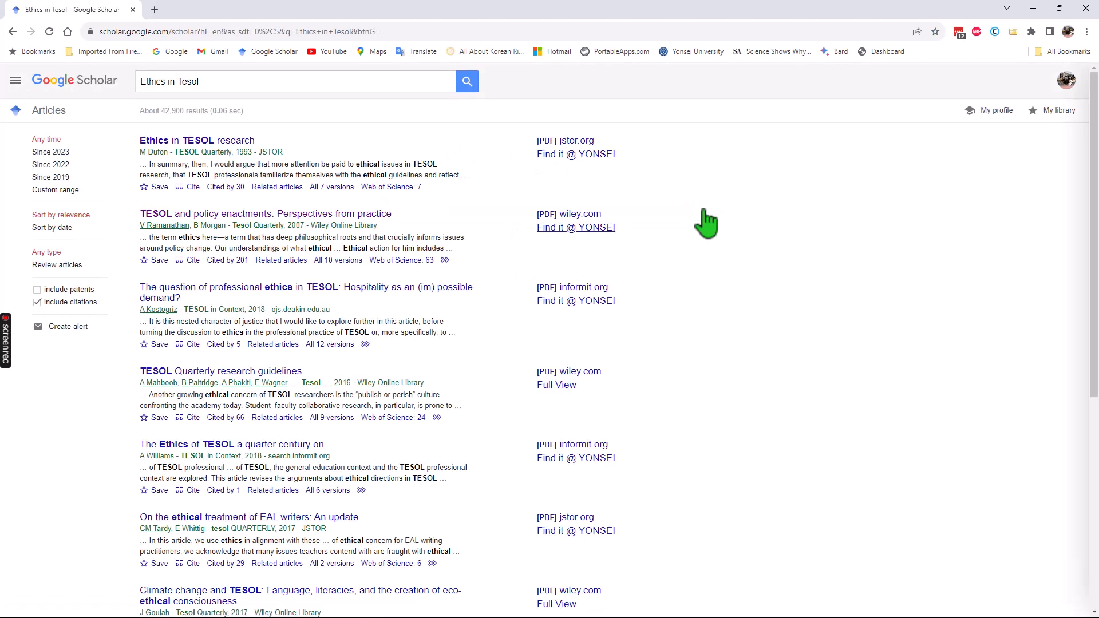
Open the article "TESOL and policy enactments: Perspectives from practice" and save it to Zotero's Ethics in TESOL collection
left_click(258, 218)
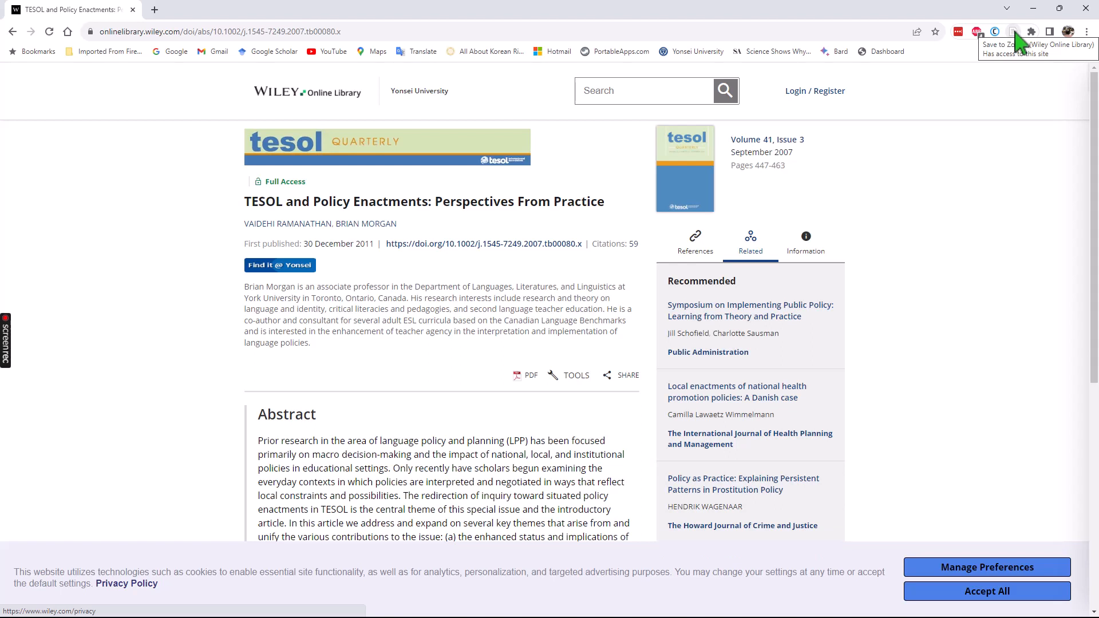
left_click(1015, 33)
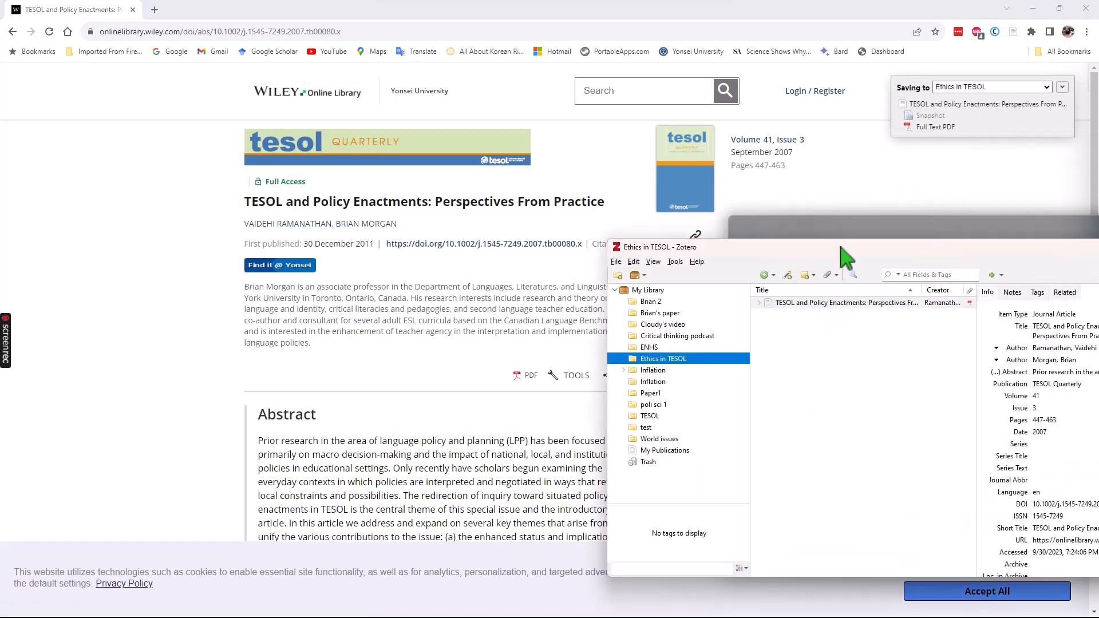
Bring the Zotero window fully into view and examine the saved article's title, author and publication details and its notes
left_click_drag(847, 252, 374, 216)
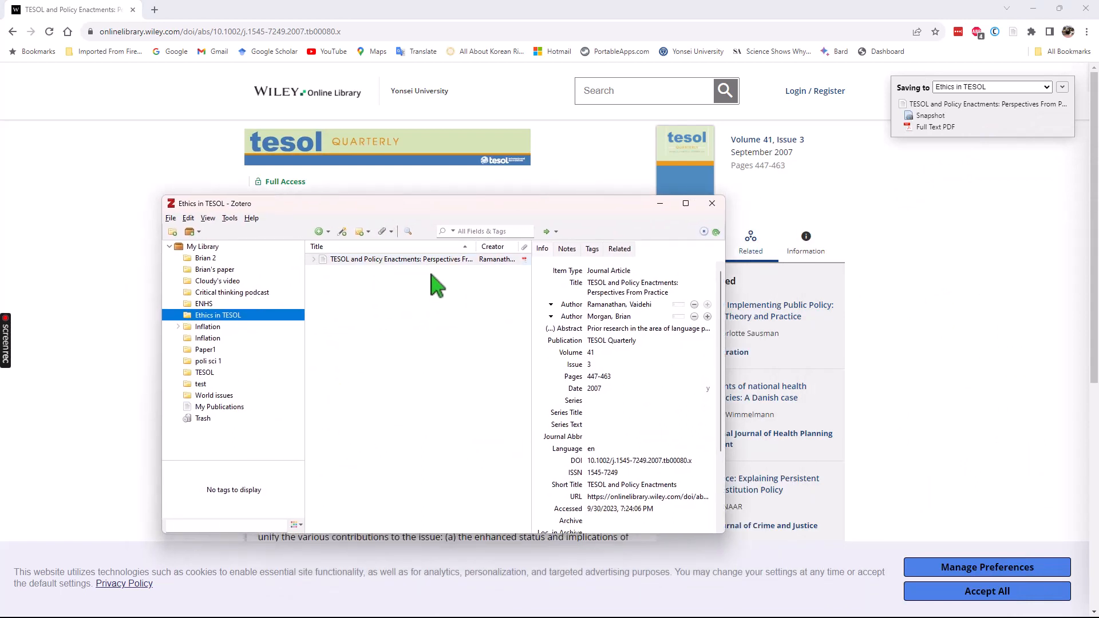
left_click(624, 290)
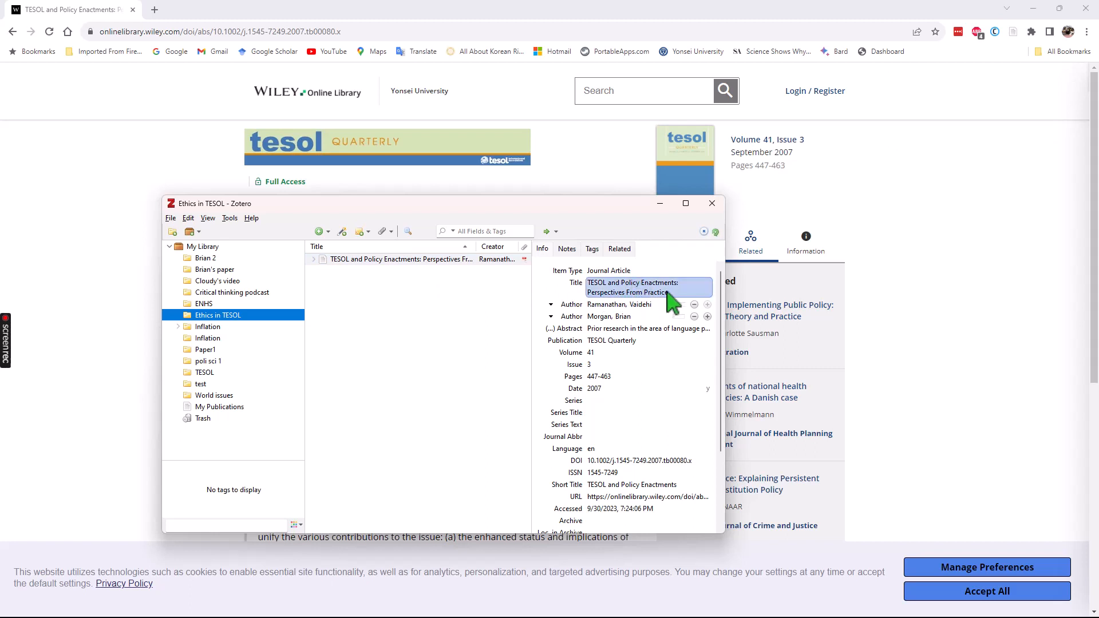
left_click(605, 306)
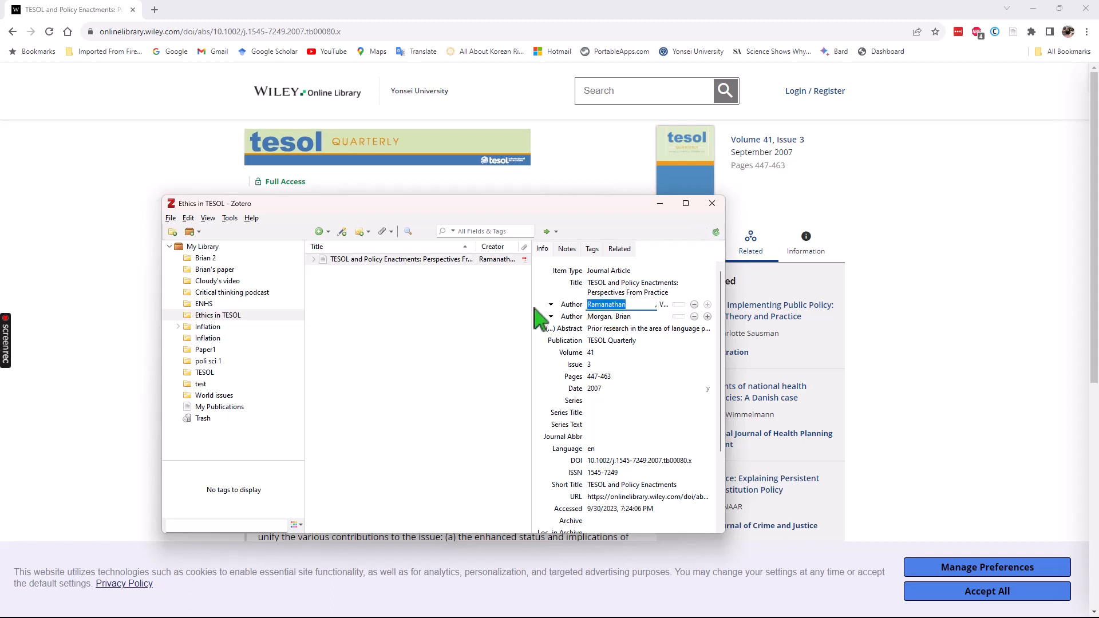
left_click(638, 305)
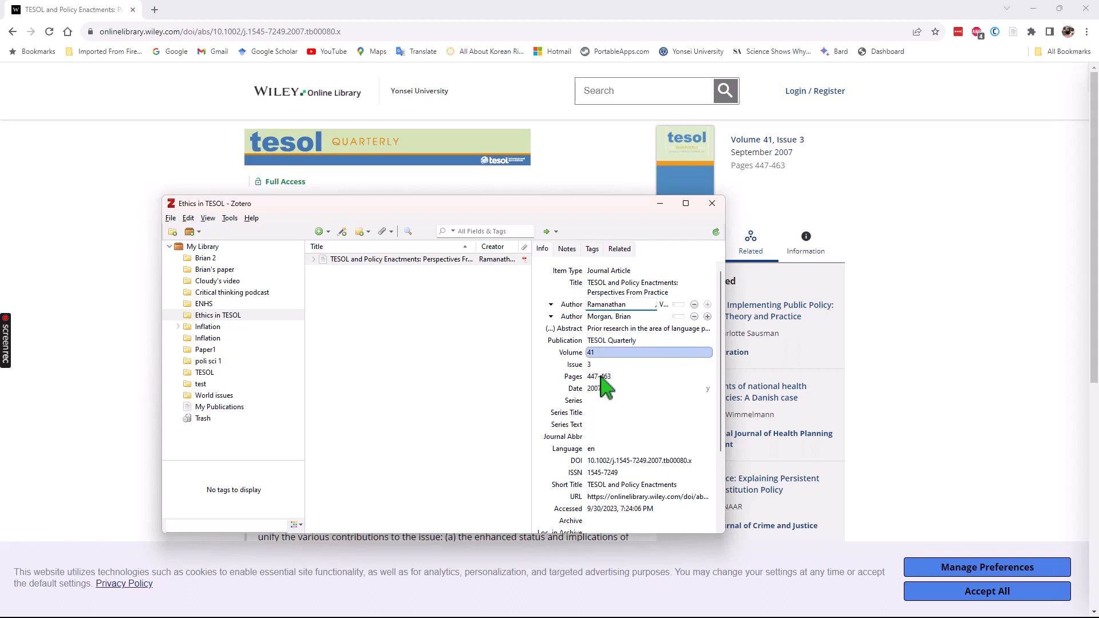
left_click(566, 251)
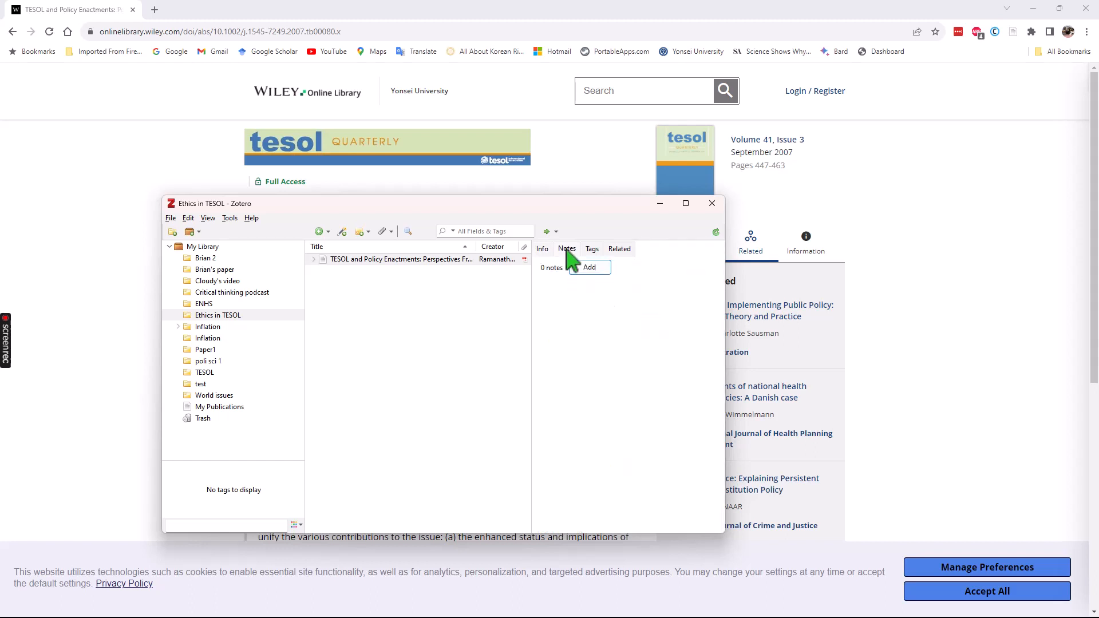
left_click(590, 271)
left_click(543, 250)
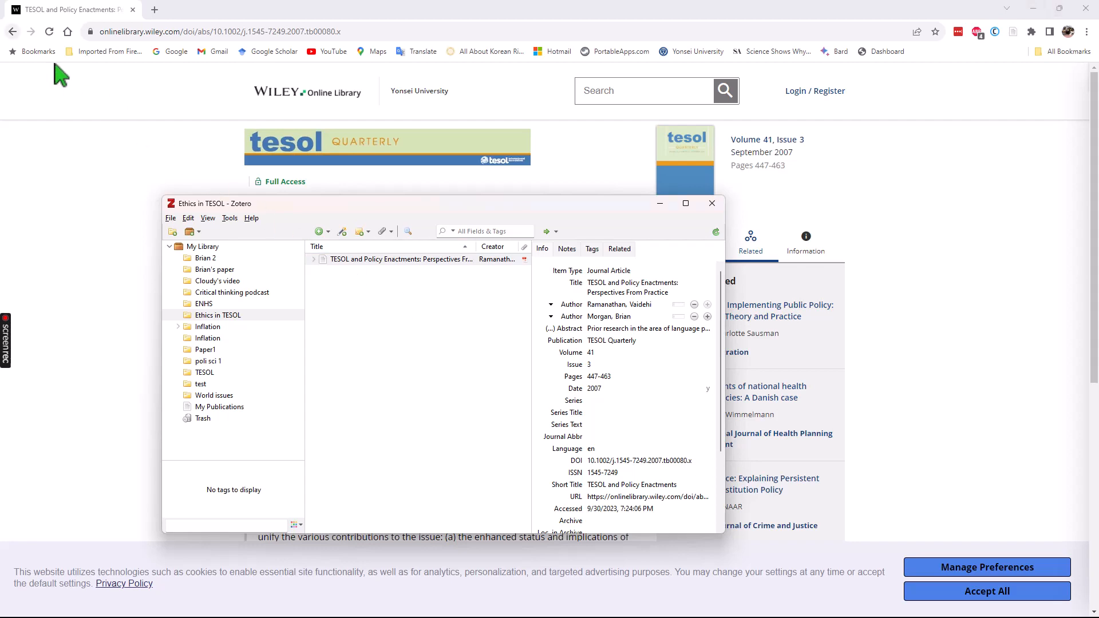
Return to the "Ethics in Tesol" search results in Google Scholar and bring the Zotero window in front of the maximized browser
left_click(13, 31)
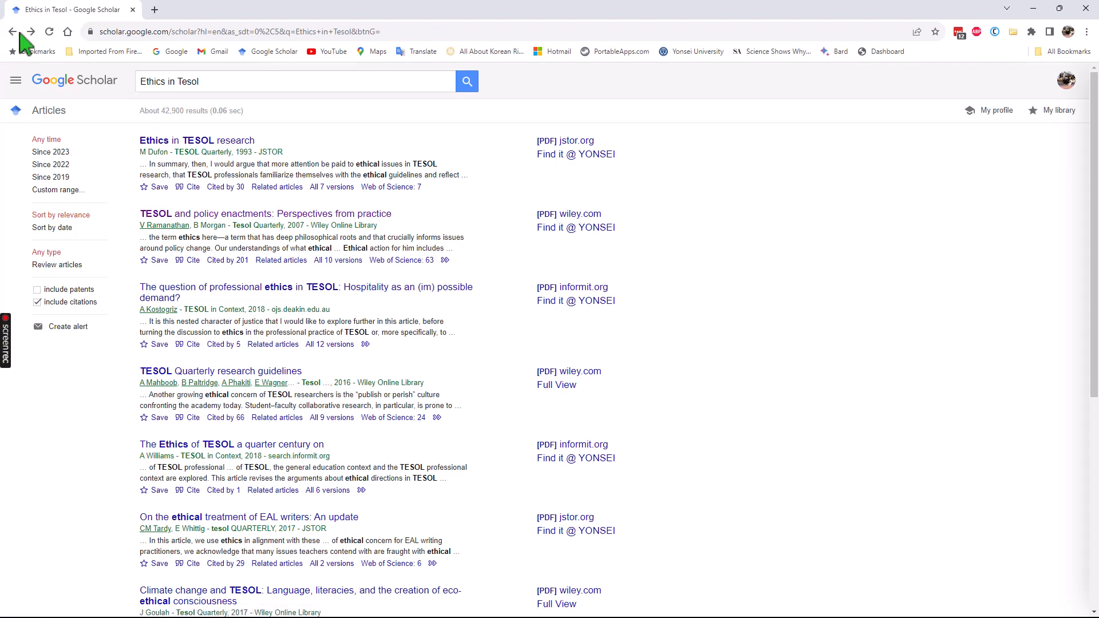
left_click(1060, 8)
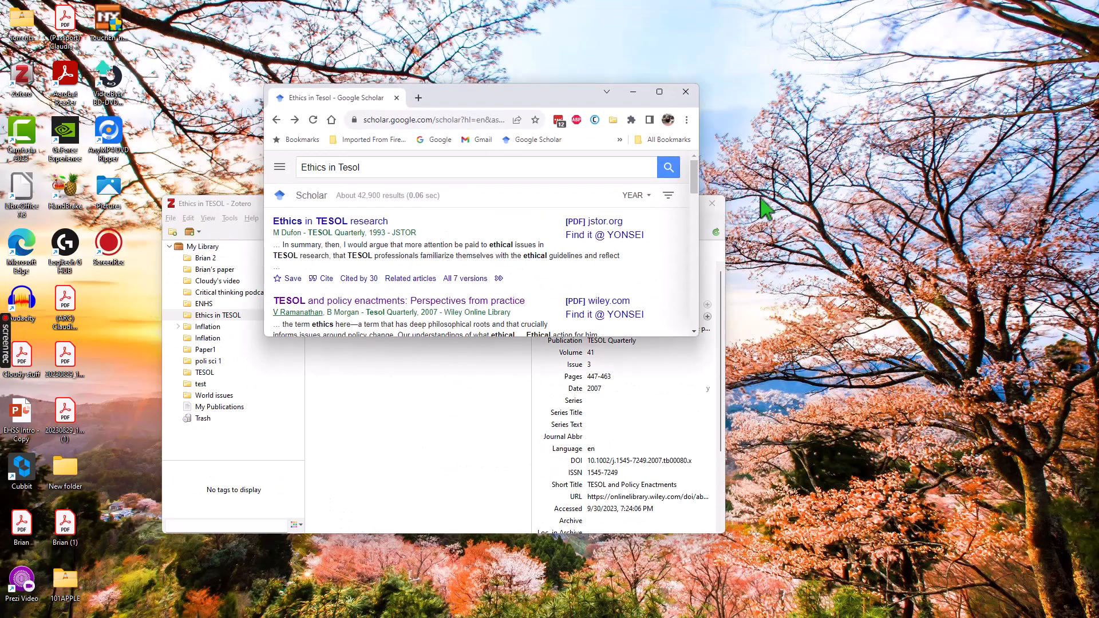
left_click(404, 436)
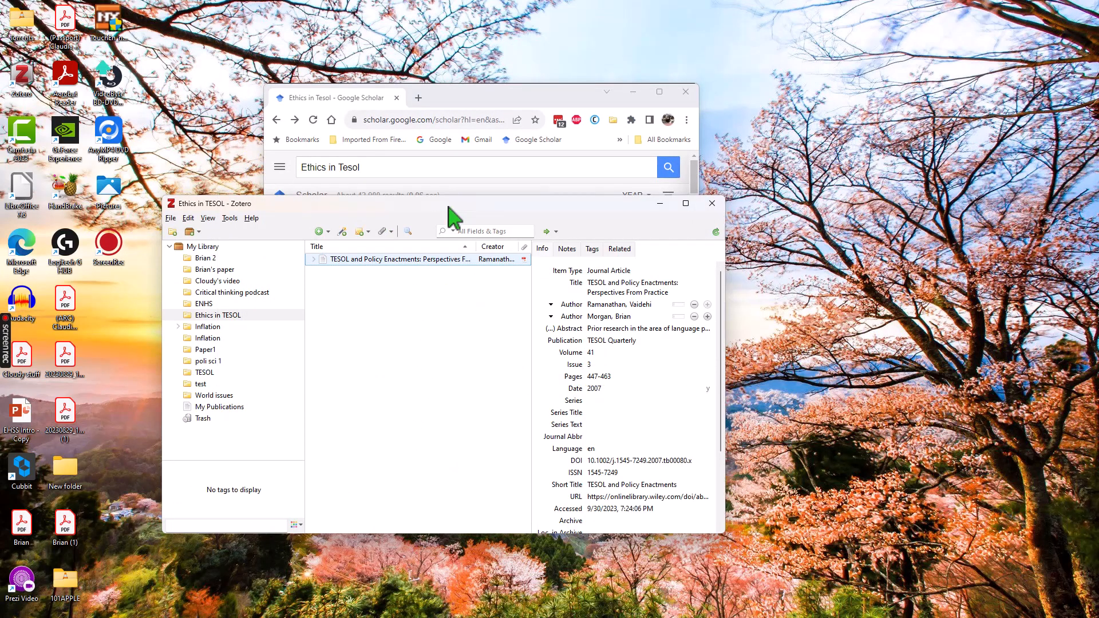
left_click_drag(448, 201, 1098, 198)
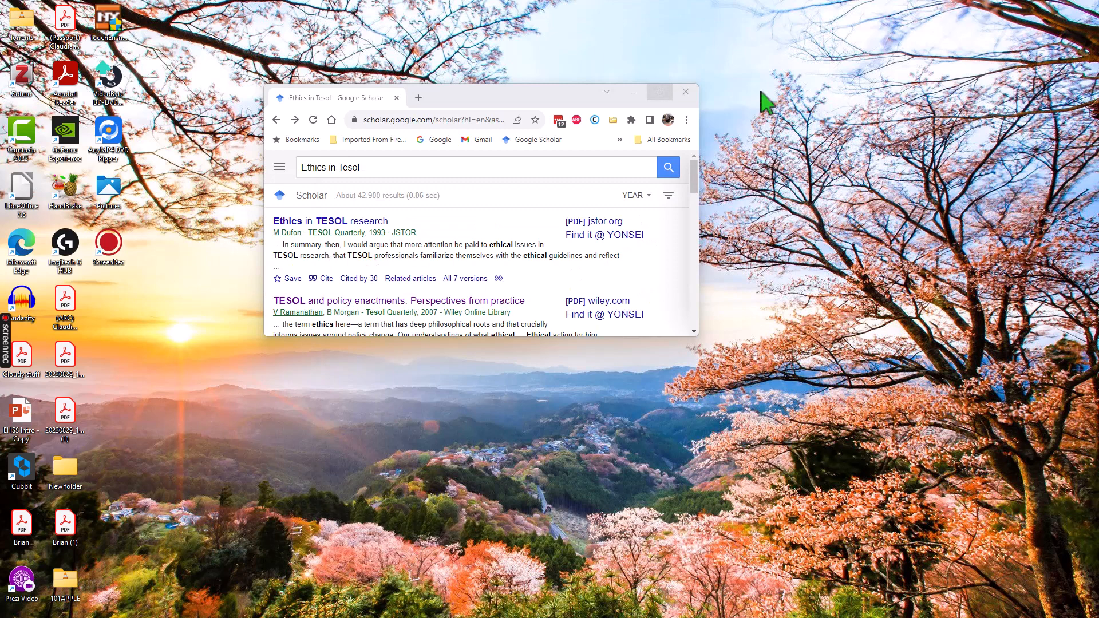
left_click(658, 91)
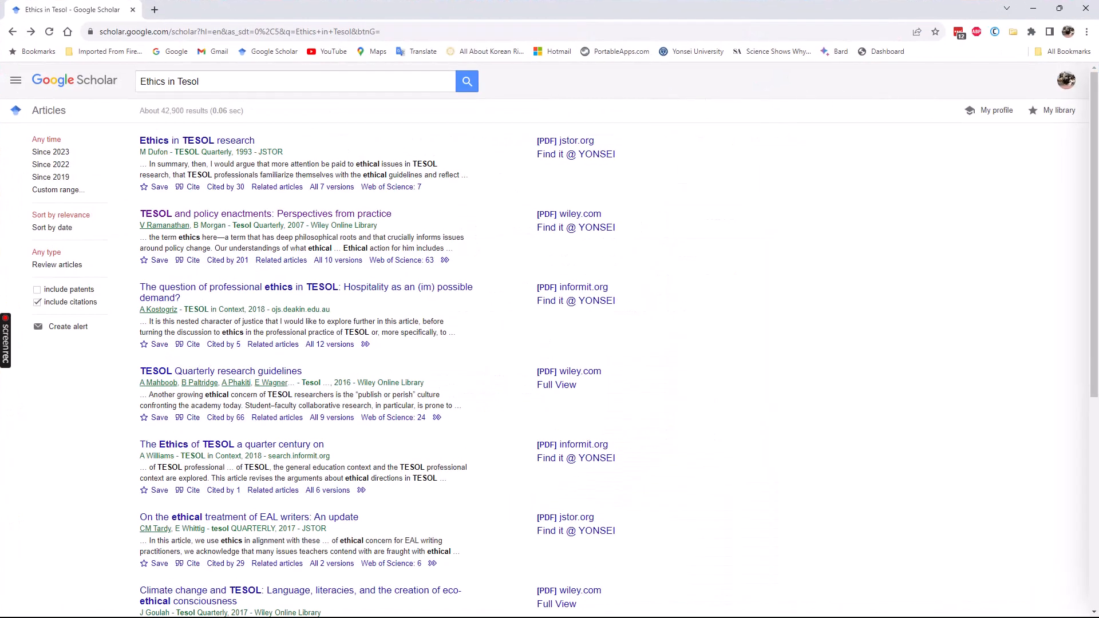
left_click_drag(1098, 198, 478, 207)
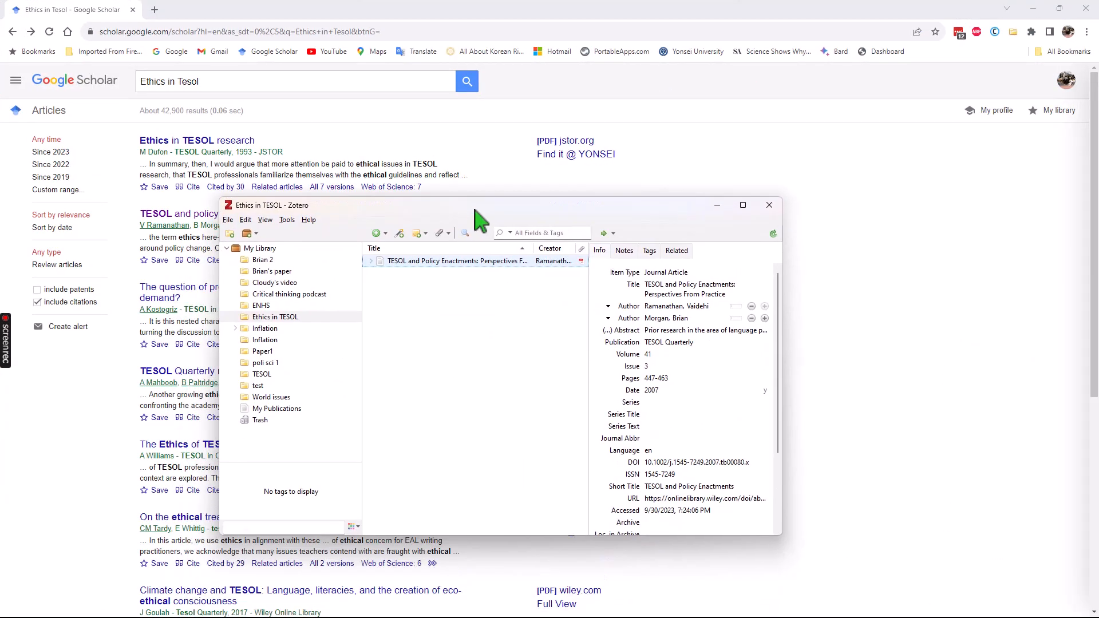
Open the saved article "TESOL and Policy Enactments: Perspectives From Practice" as a PDF in Zotero and look through its first page
double_click(454, 262)
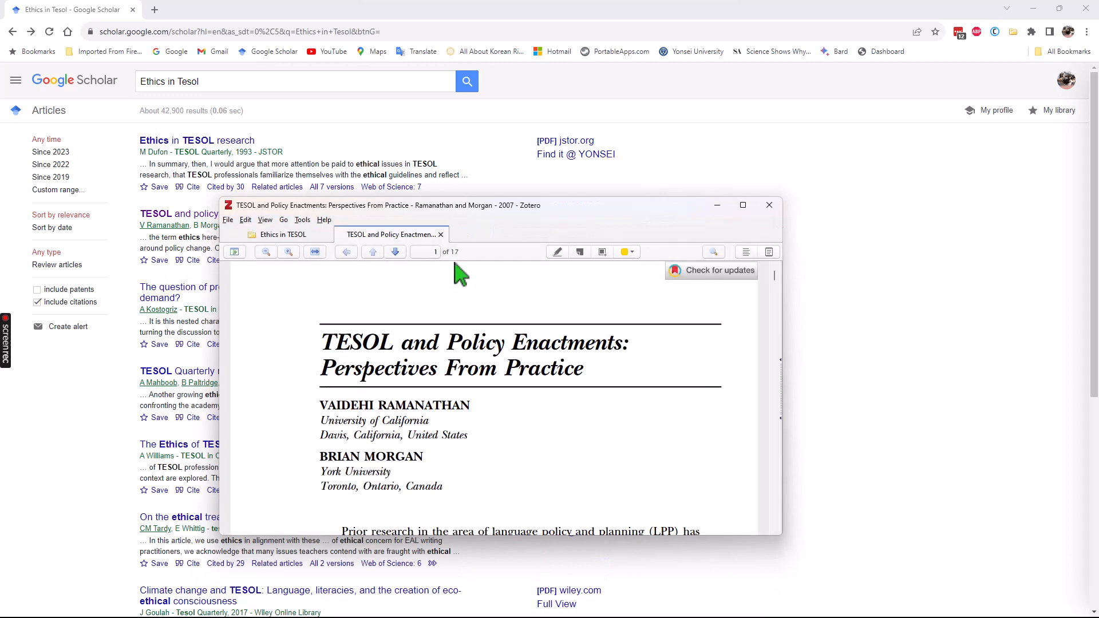
scroll(460, 276, "down", 3)
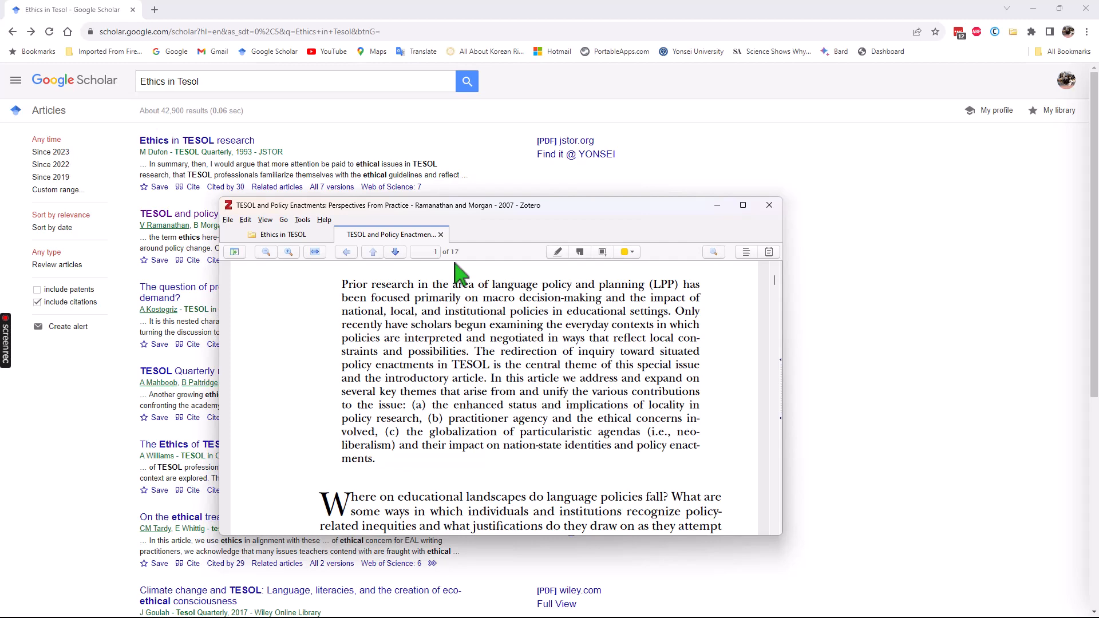
scroll(449, 295, "down", 3)
scroll(444, 292, "up", 9)
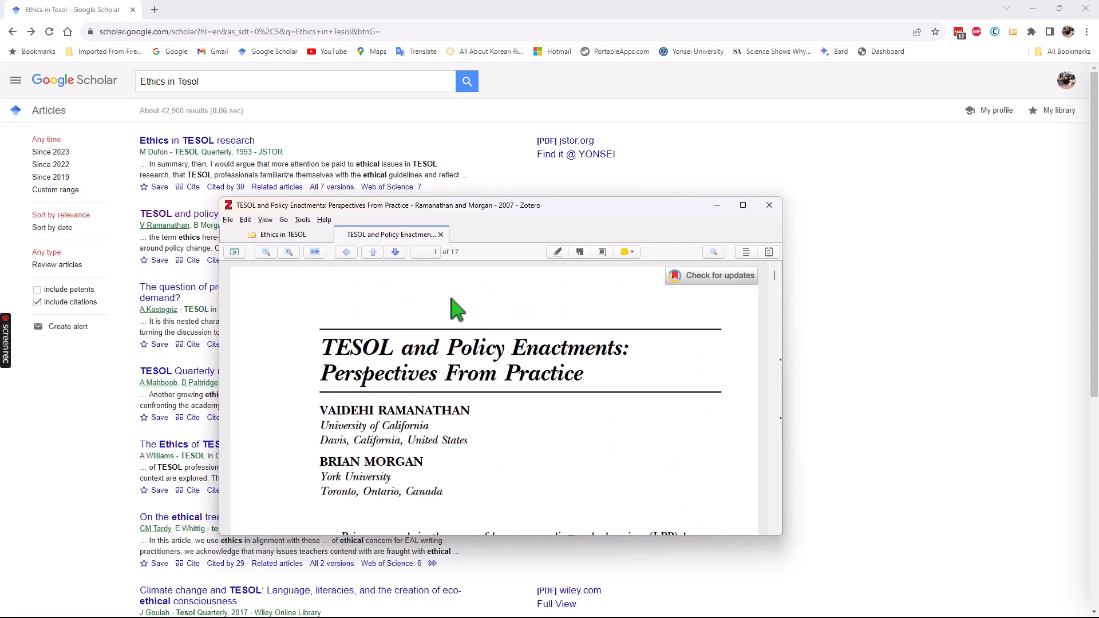